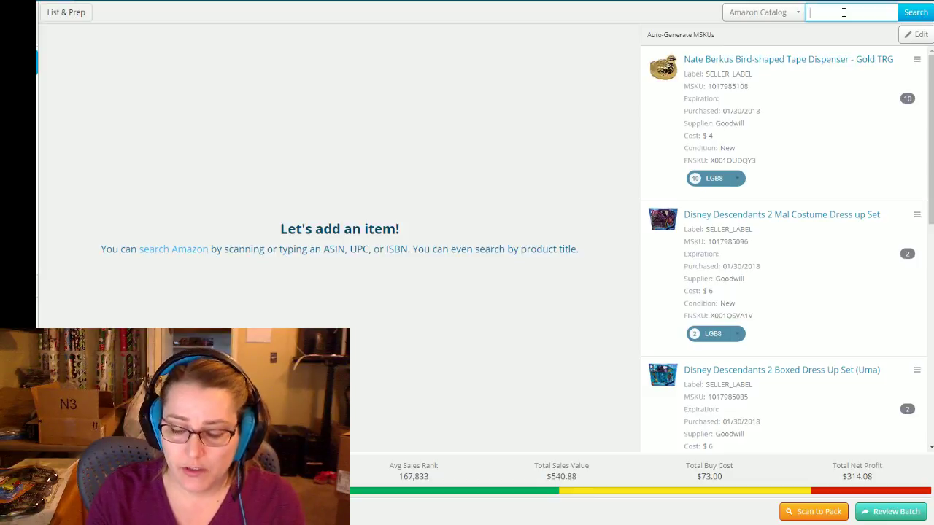
type("7")
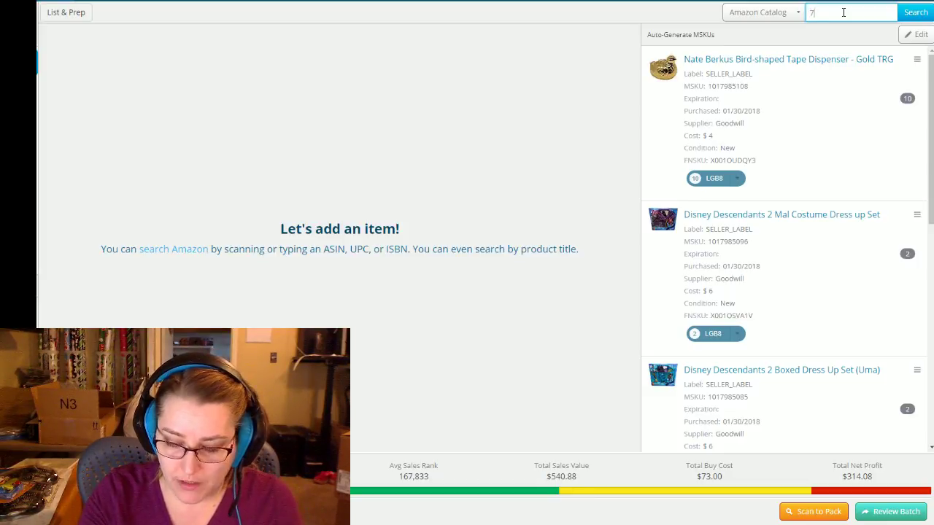
type("89887")
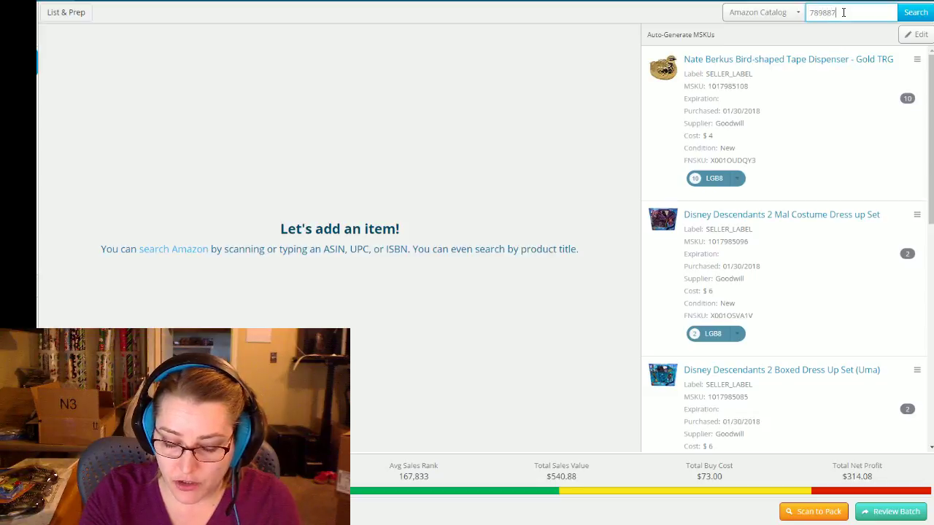
type("50773")
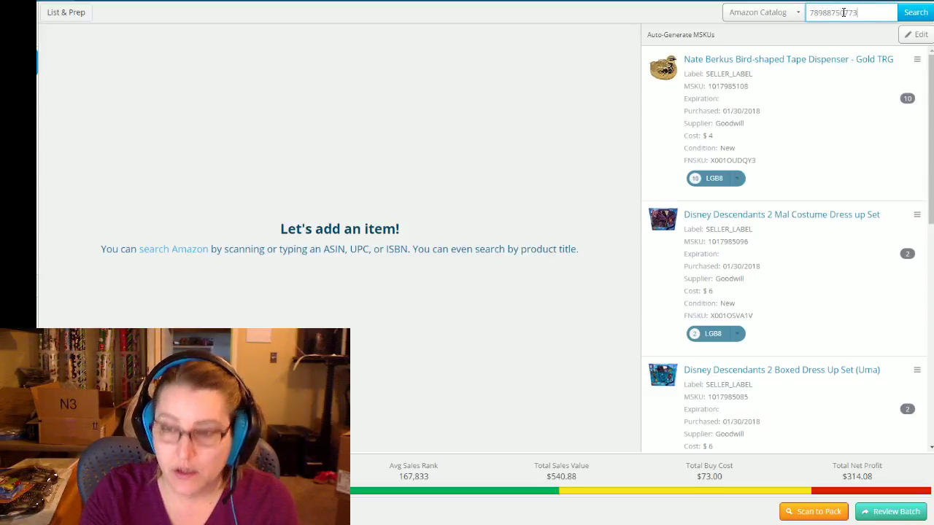
key("Return")
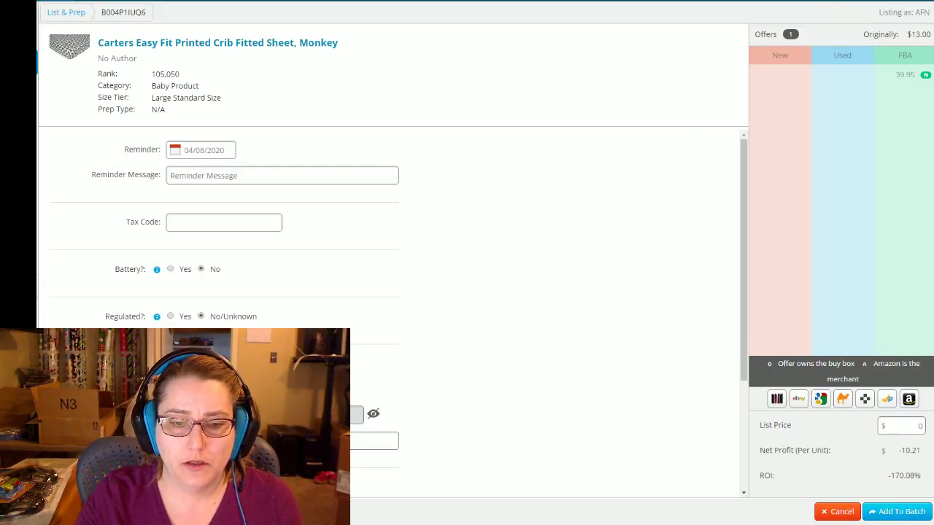
Set the purchase date of the Carters Easy Fit Printed Crib Fitted Sheet to 02/01/2018.
left_click(240, 414)
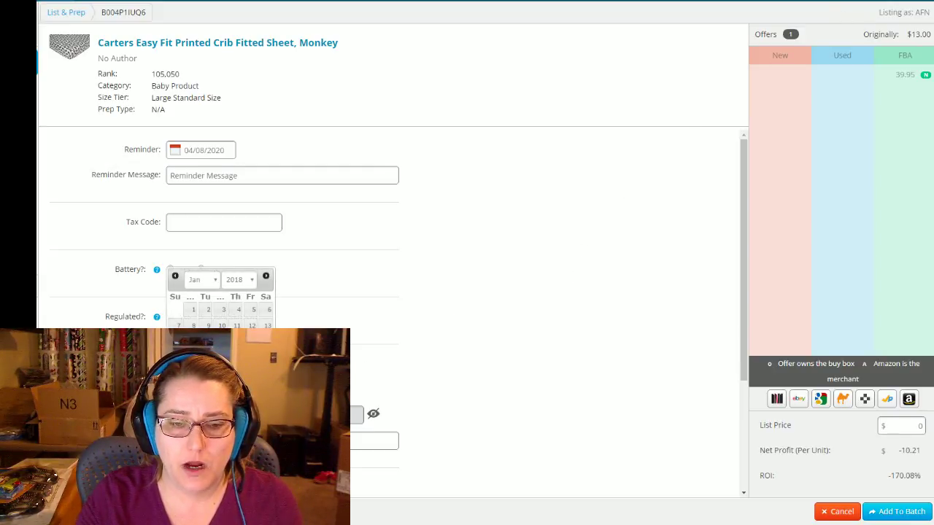
left_click(267, 279)
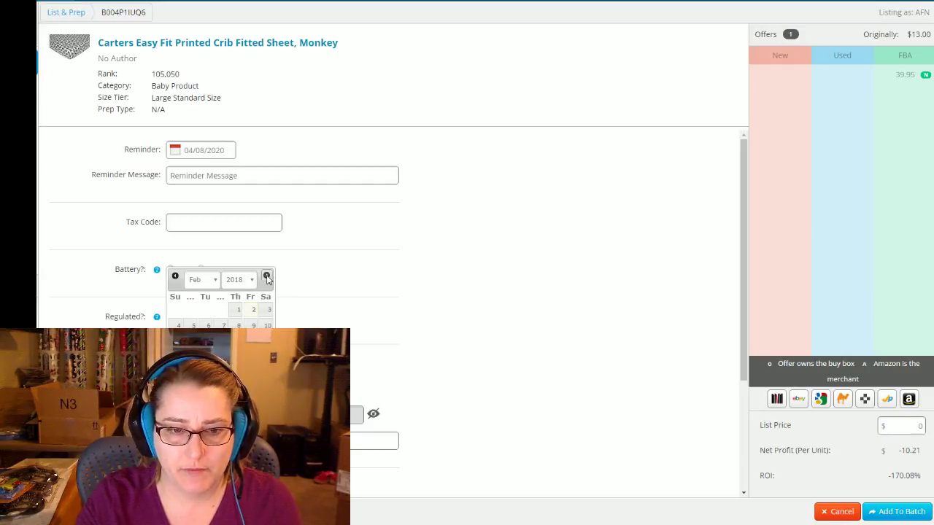
left_click(236, 314)
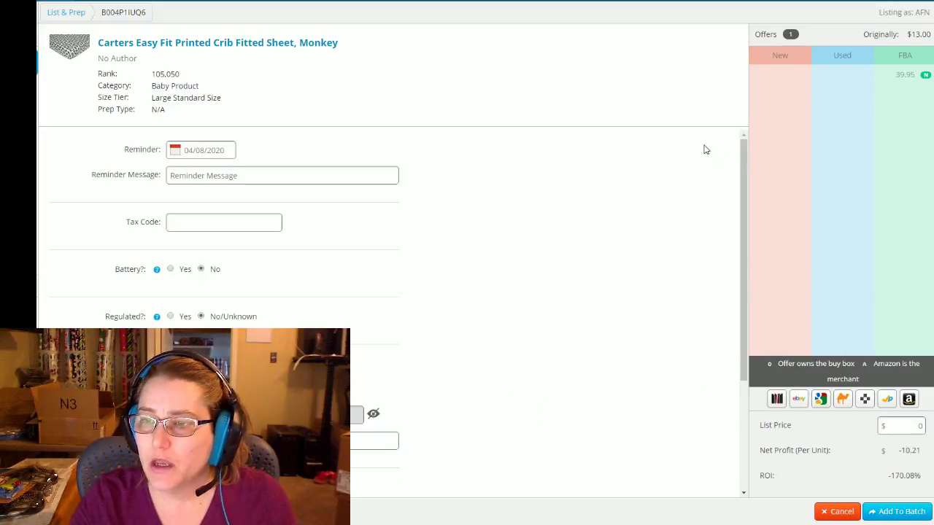
Match the crib sheet's list price to the $39.95 FBA offer and add the item to the batch.
left_click(906, 75)
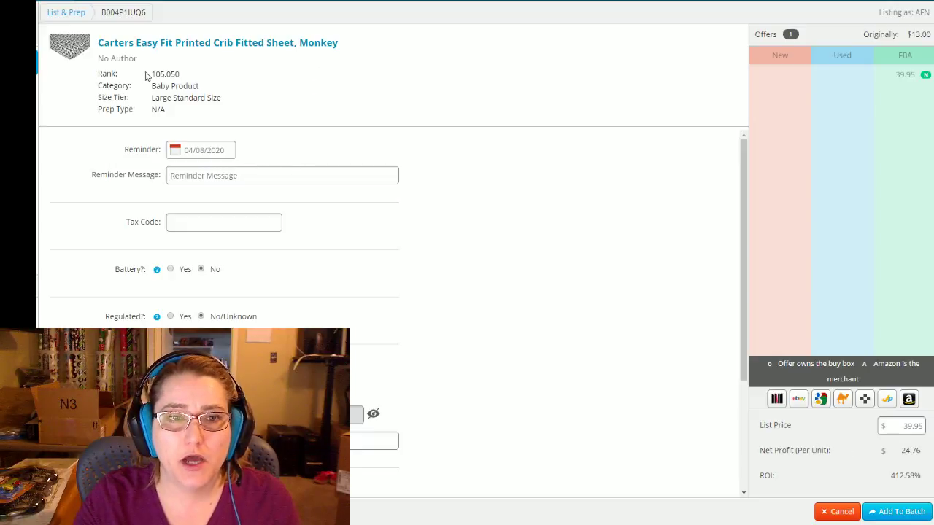
left_click_drag(151, 74, 181, 76)
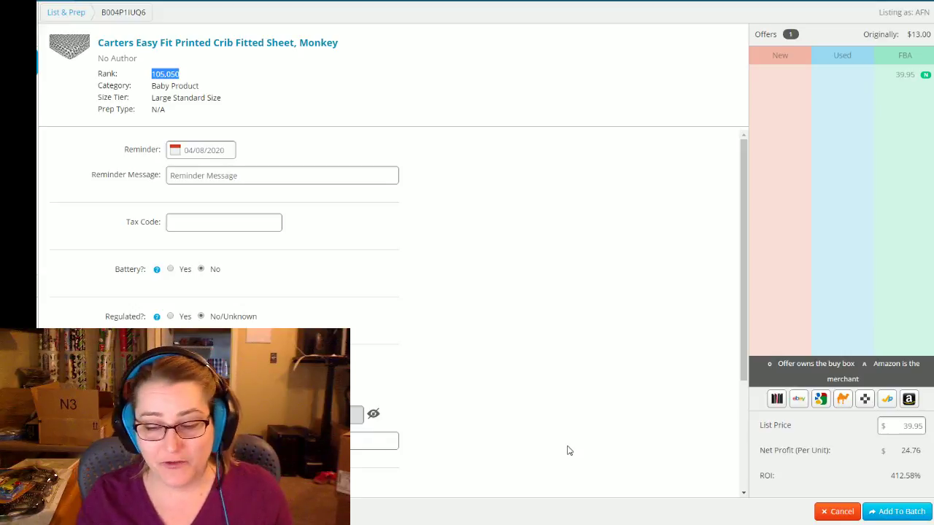
left_click(903, 512)
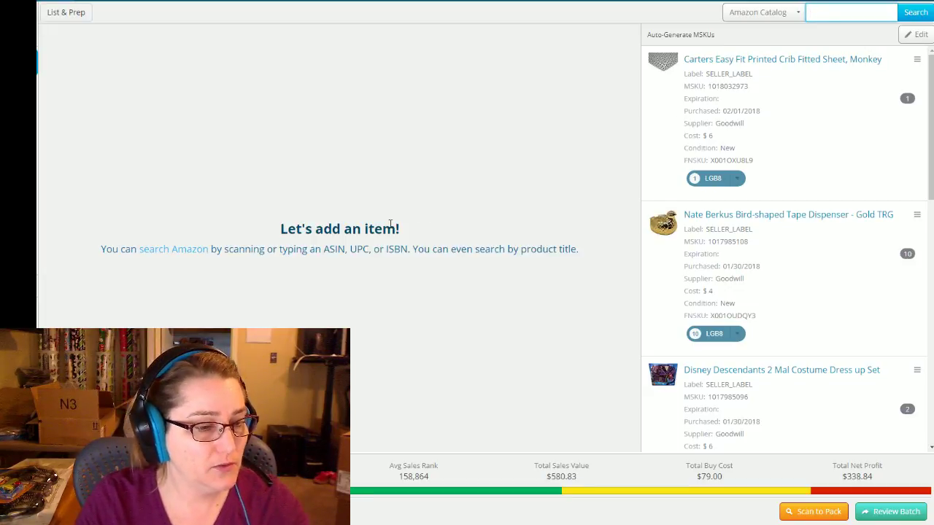
type("060258355034")
key("Return")
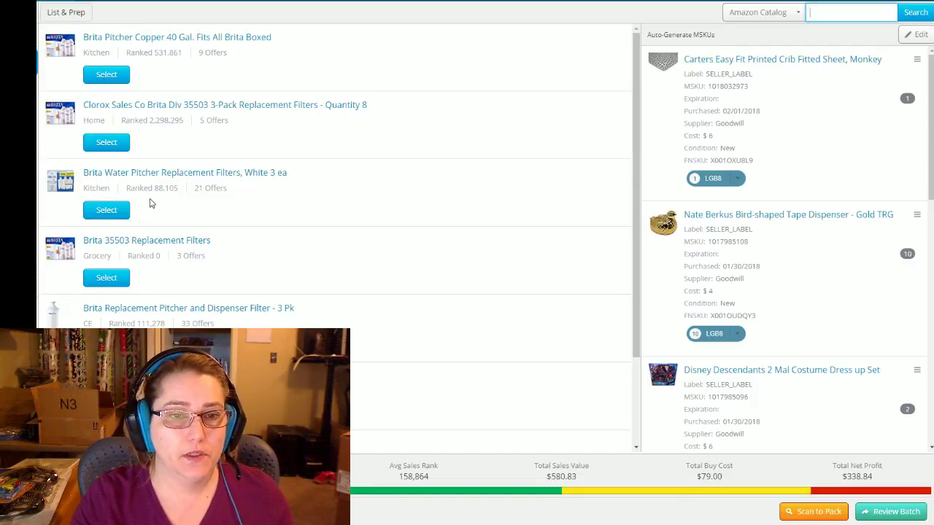
left_click_drag(155, 188, 182, 188)
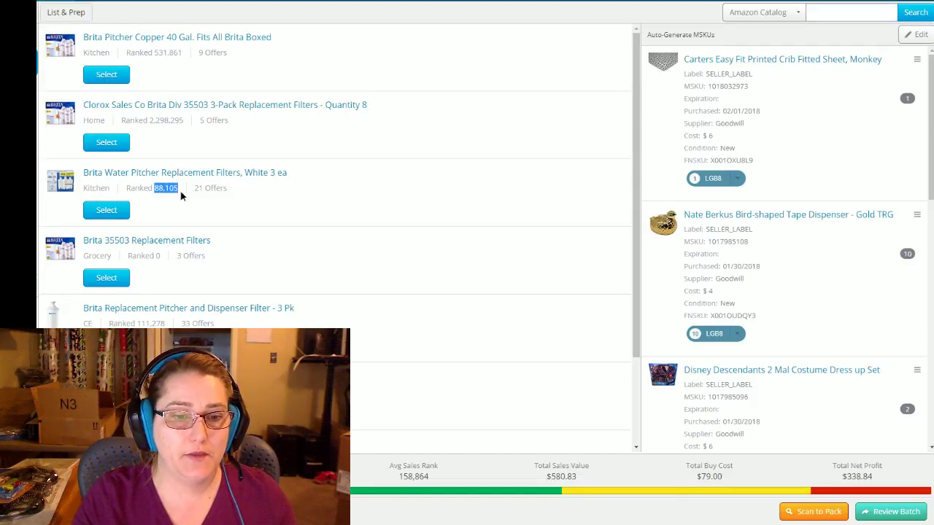
left_click(106, 210)
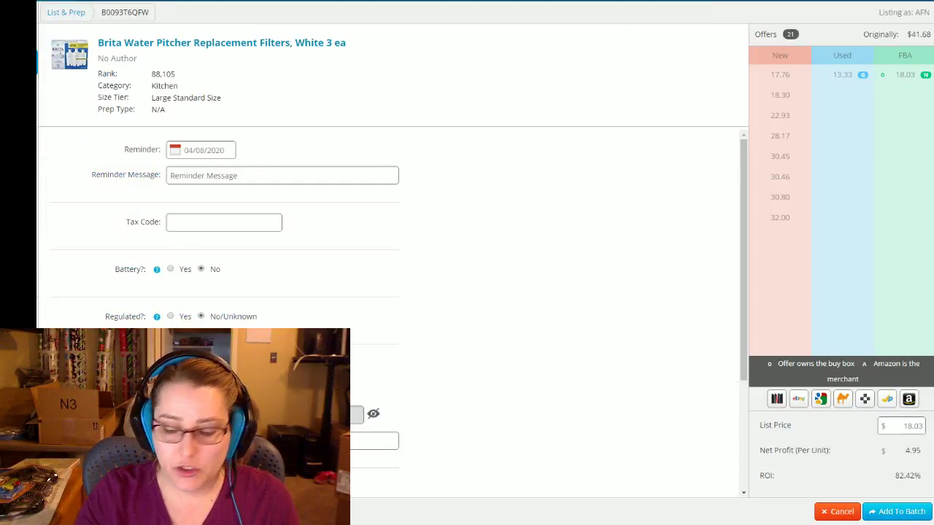
left_click(901, 77)
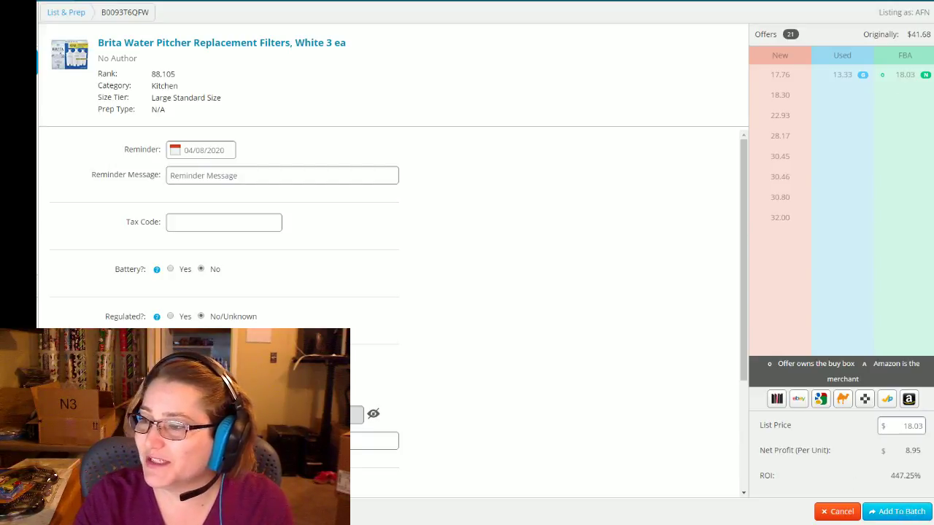
left_click(903, 511)
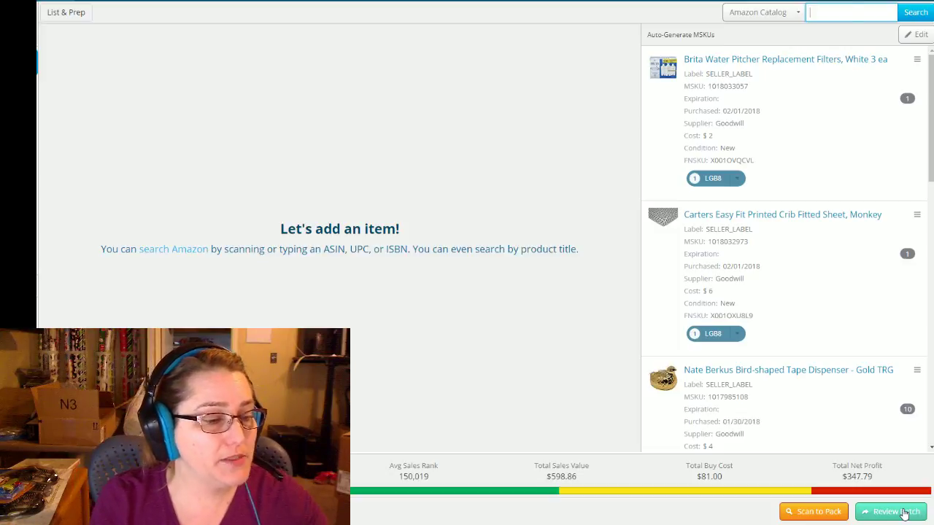
Look up ASIN B00HSFK2EY and add the Fyxation Leather Bicycle Wine Carrier, Brown to the batch at a $39.89 list price.
type("B00HSFK2EY")
key("Return")
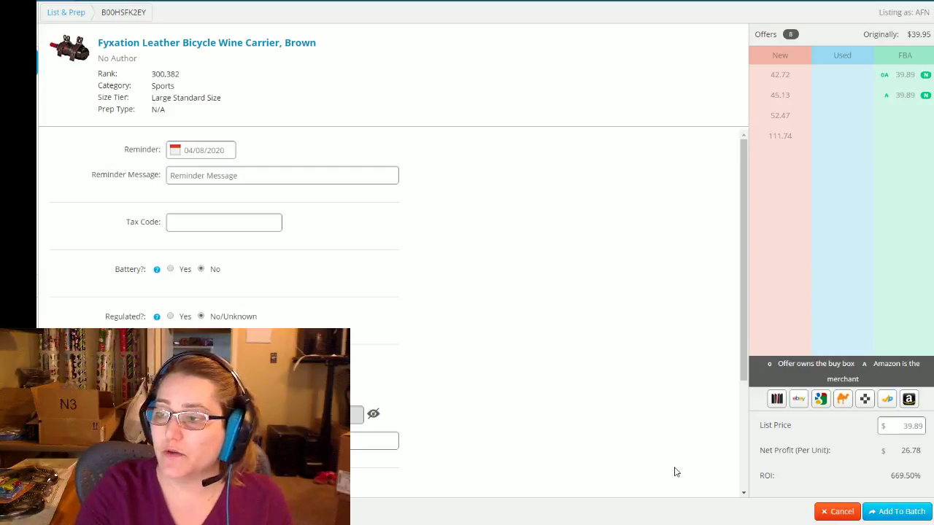
left_click(882, 510)
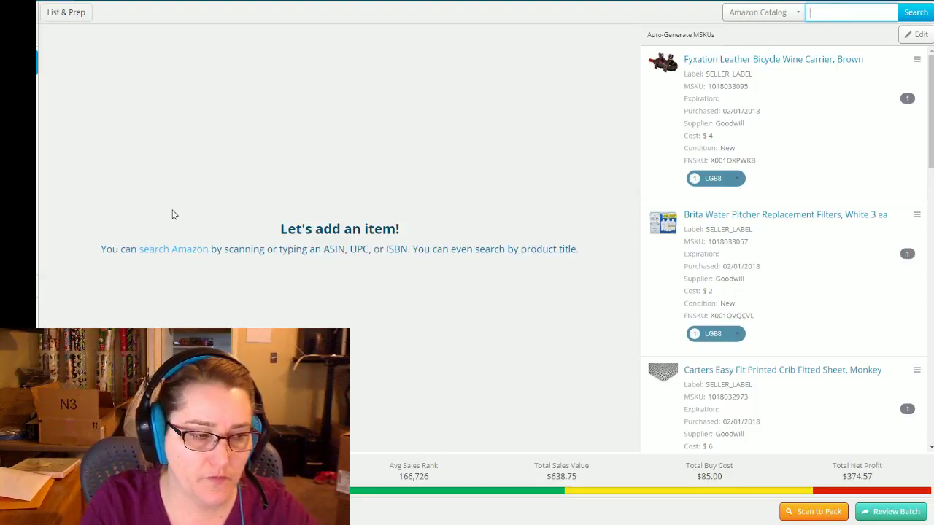
type("093514072250")
key("Return")
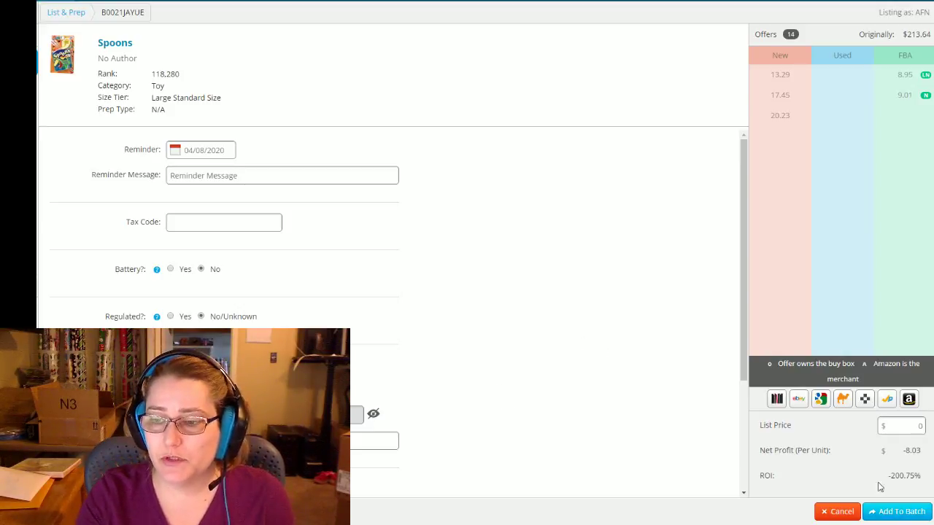
left_click(905, 101)
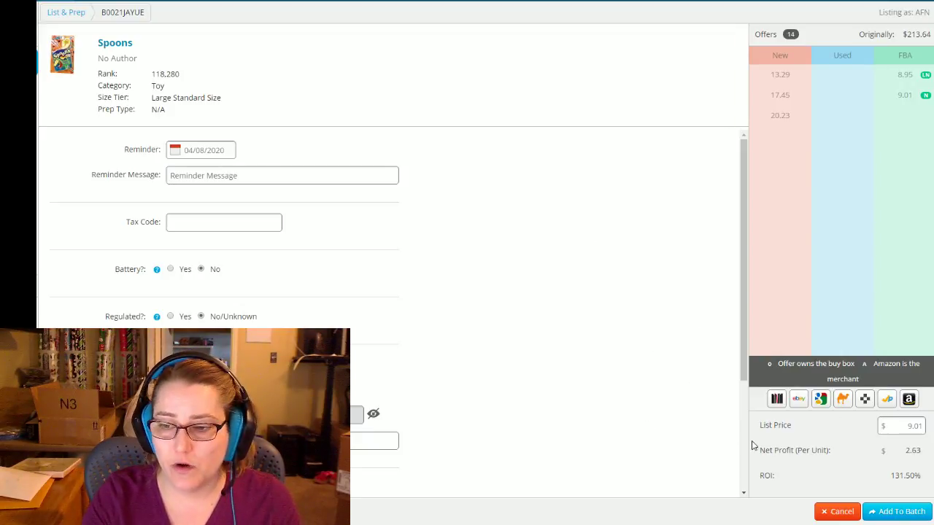
left_click(917, 512)
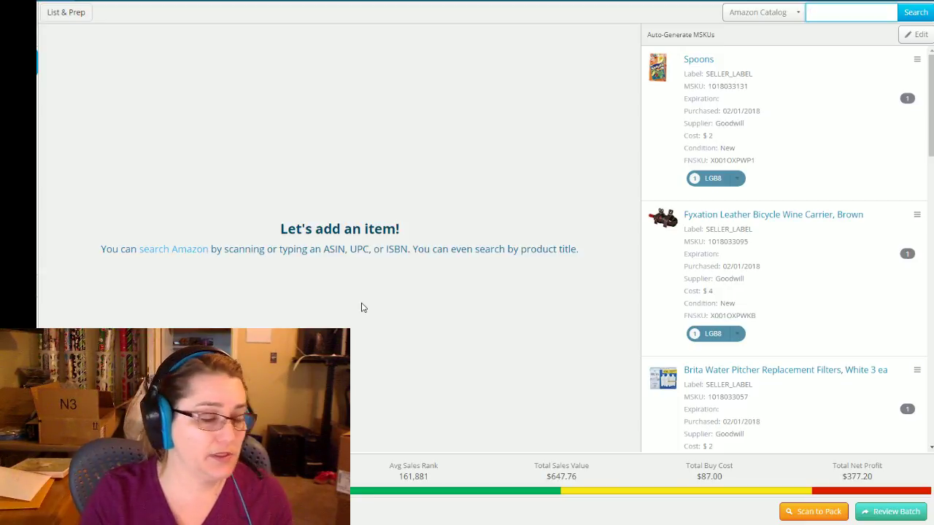
type("B006FJB54U")
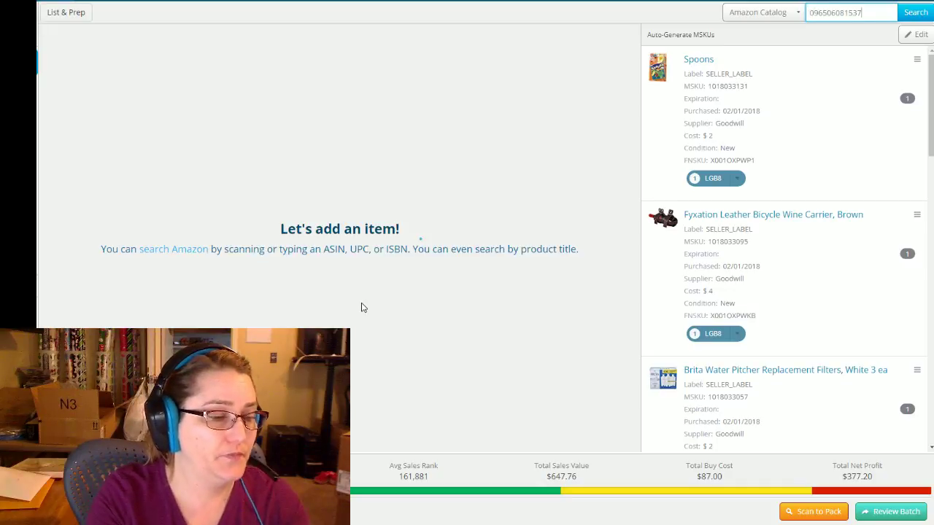
key("Return")
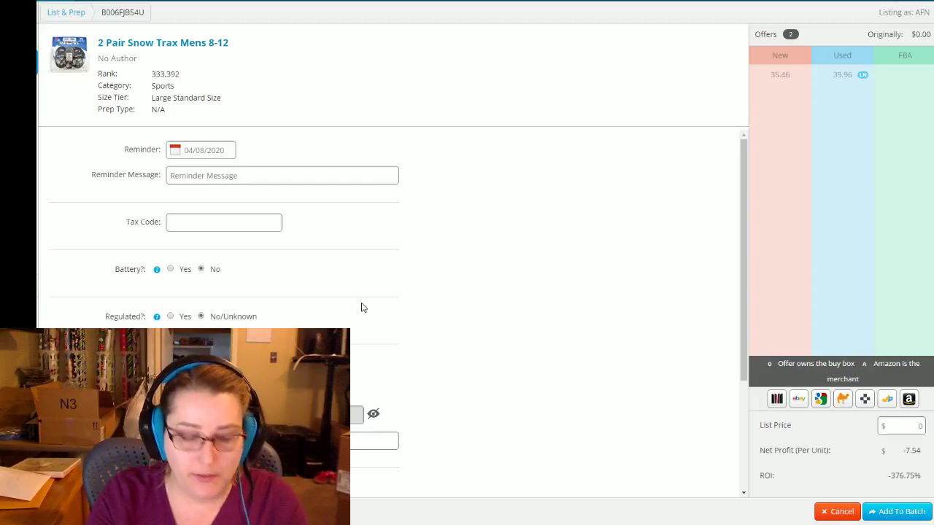
left_click(843, 78)
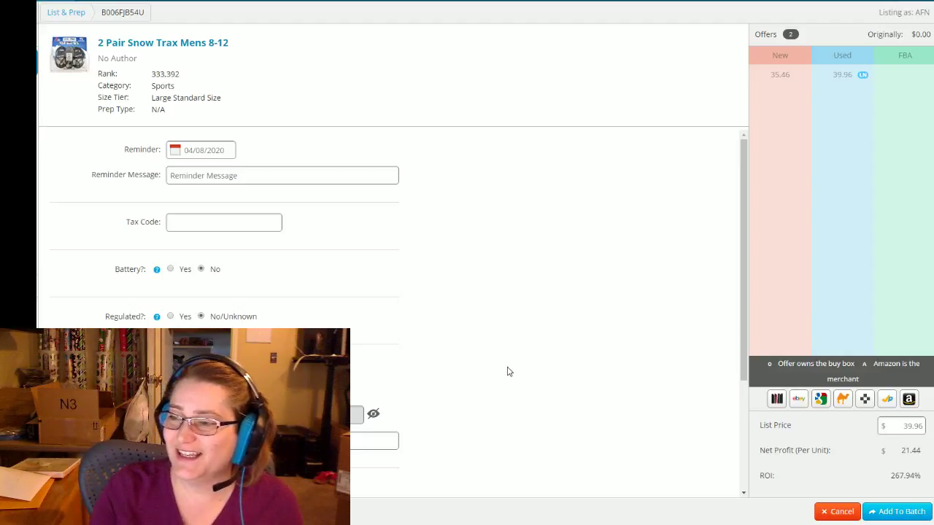
left_click(894, 510)
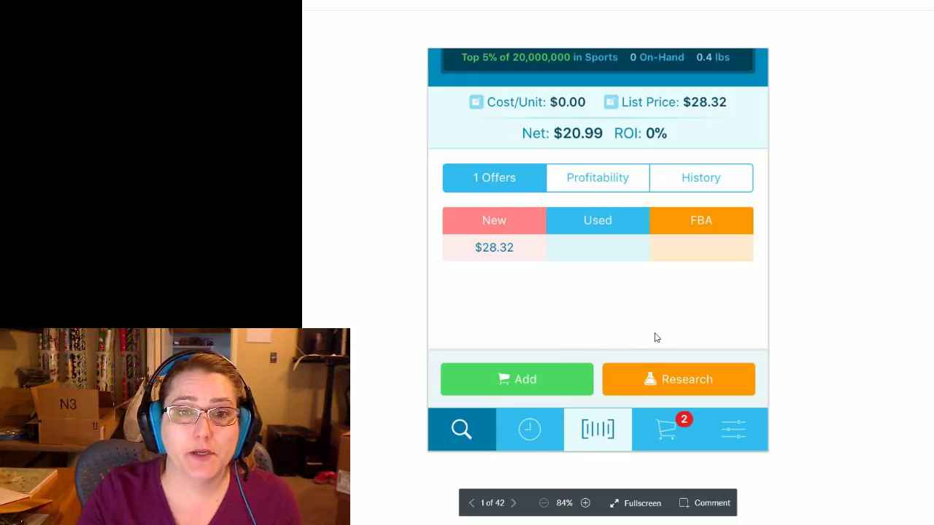
Compare the scouting-app offer screenshots in images 1 and 2, and view the store shelf photos in images 3 and 4.
left_click(513, 503)
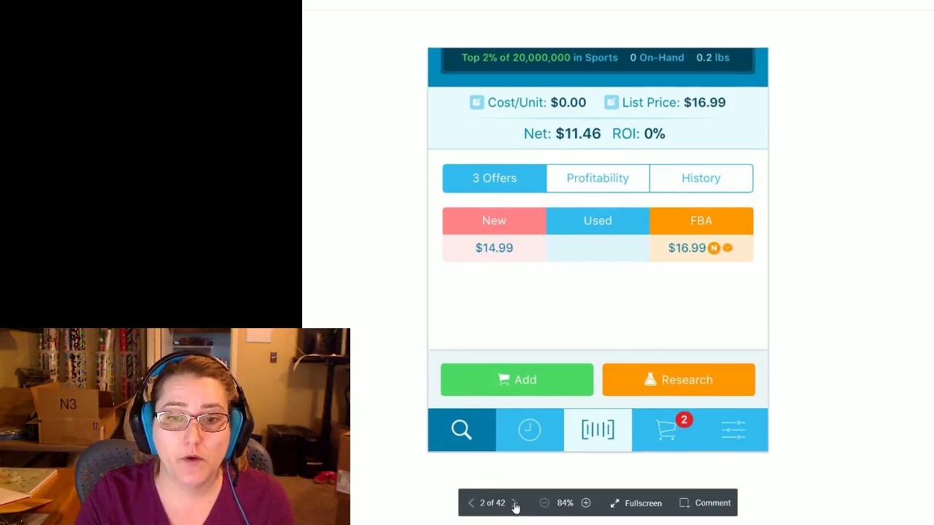
left_click(470, 504)
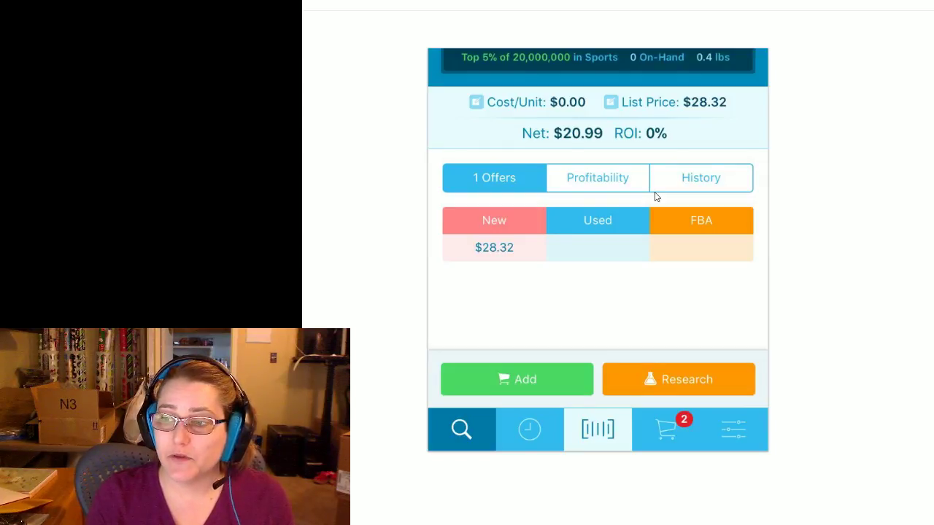
mouse_move(580, 183)
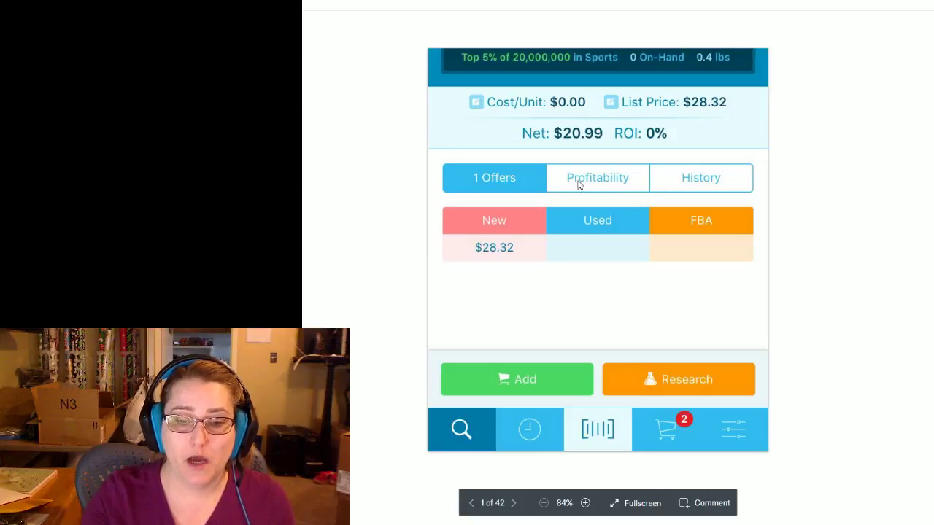
left_click(514, 508)
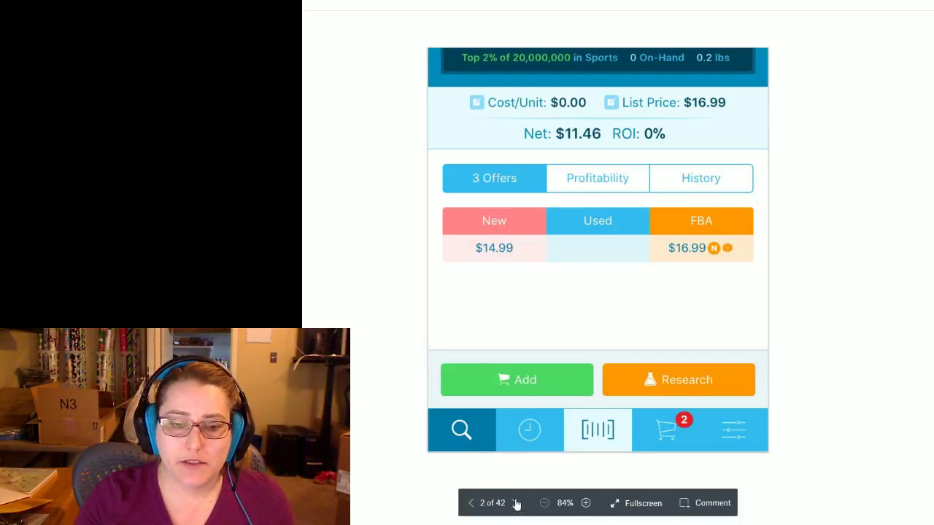
left_click(514, 504)
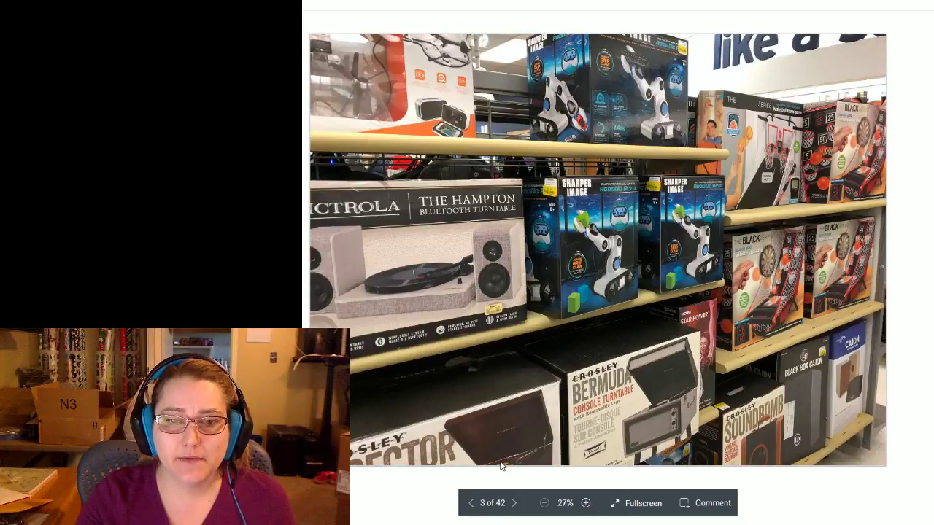
left_click(515, 506)
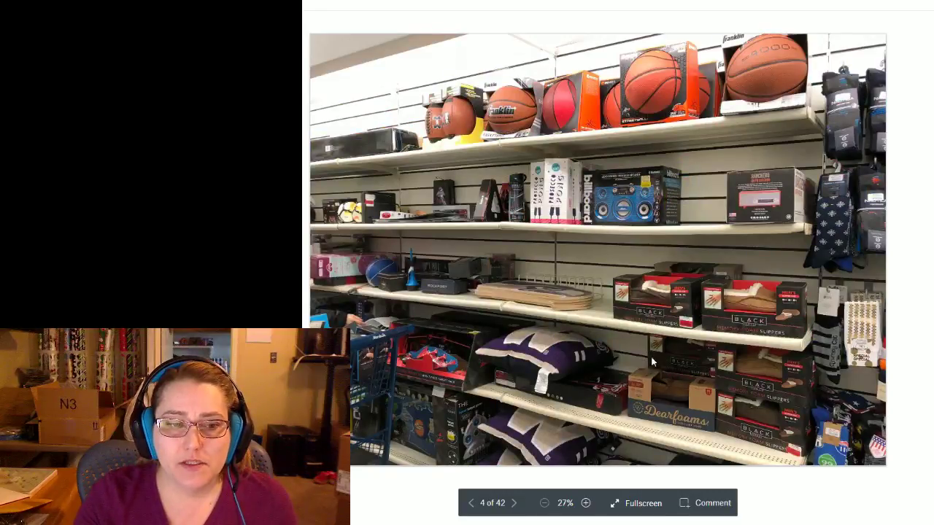